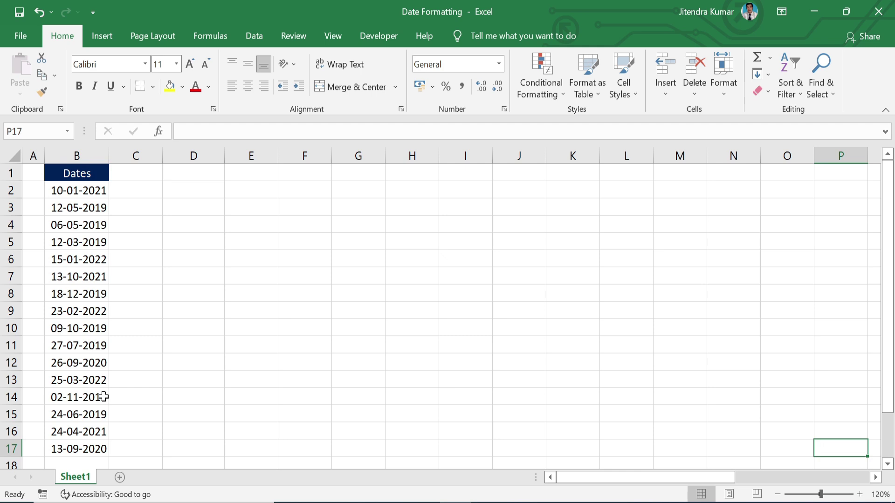
Select the dates in B2:B17 and view their number format settings, closing them without changes
{"action": "left_click", "coordinate": [863, 464]}
{"action": "left_click_drag", "start_coordinate": [94, 191], "coordinate": [89, 441]}
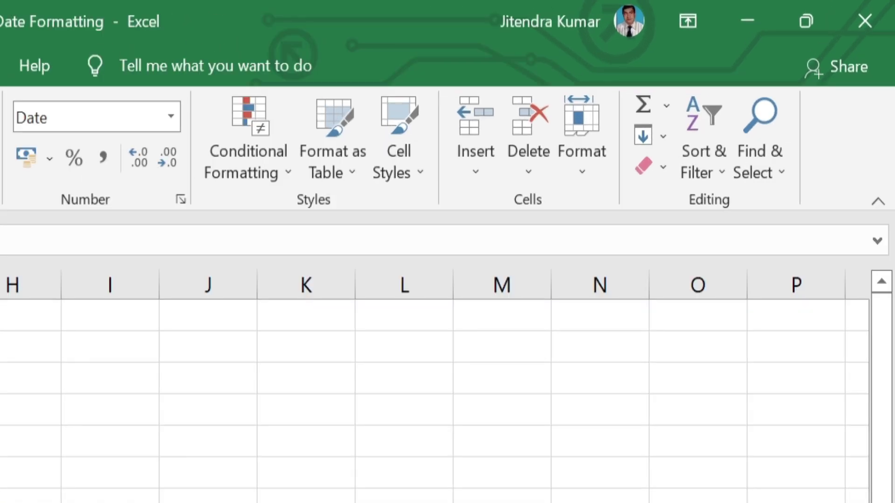
{"action": "left_click", "coordinate": [181, 201]}
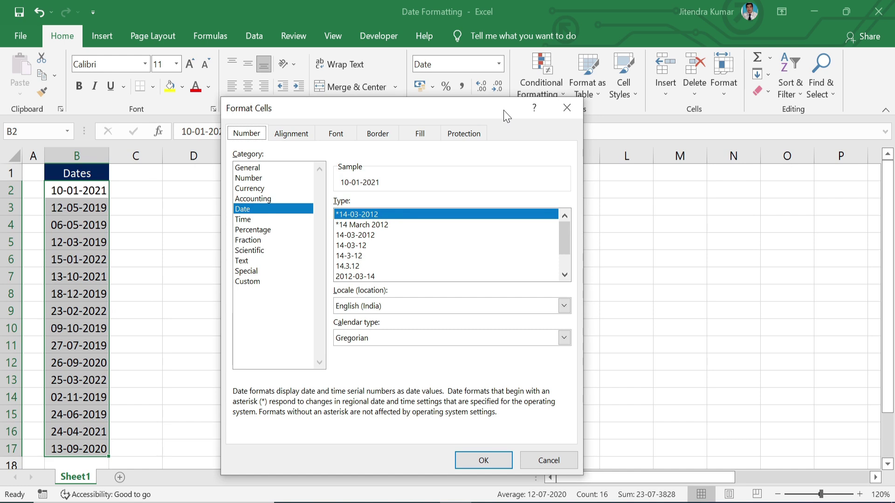
{"action": "left_click", "coordinate": [565, 108]}
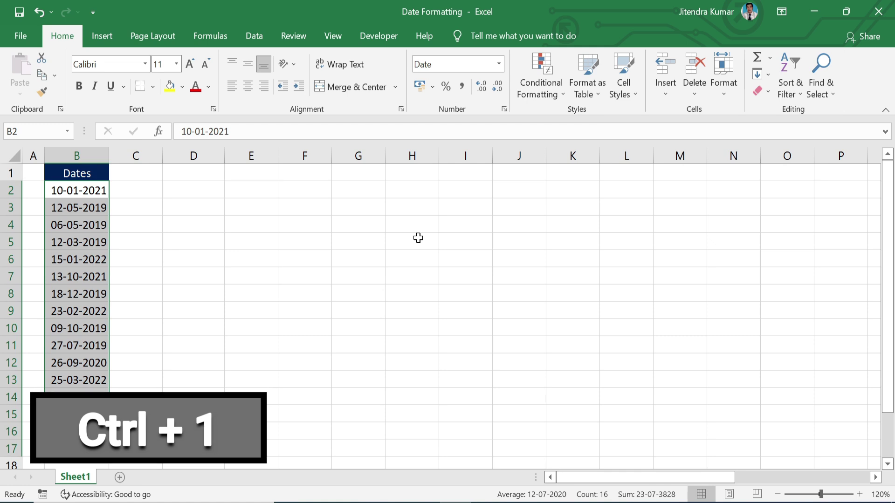
Open the Format Cells settings for B2:B17 and review the available date format types
{"action": "key", "text": "ctrl+1"}
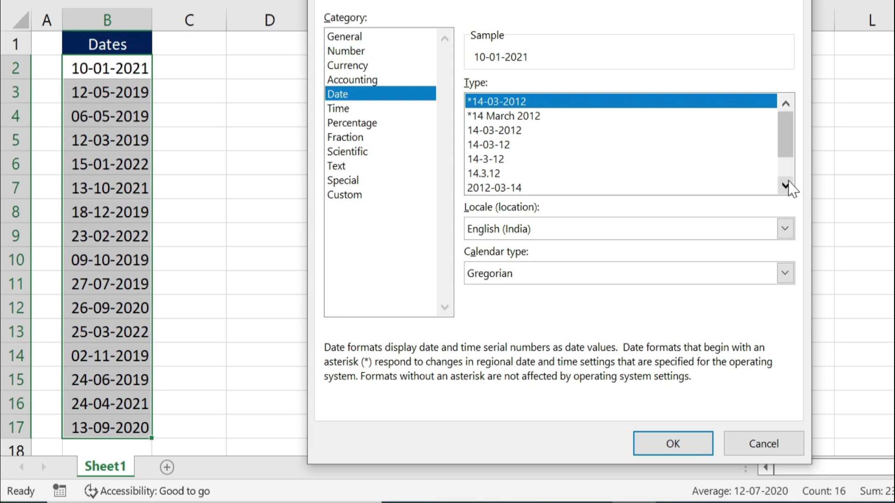
{"action": "left_click", "coordinate": [786, 185]}
{"action": "left_click", "coordinate": [786, 186]}
{"action": "left_click", "coordinate": [786, 185]}
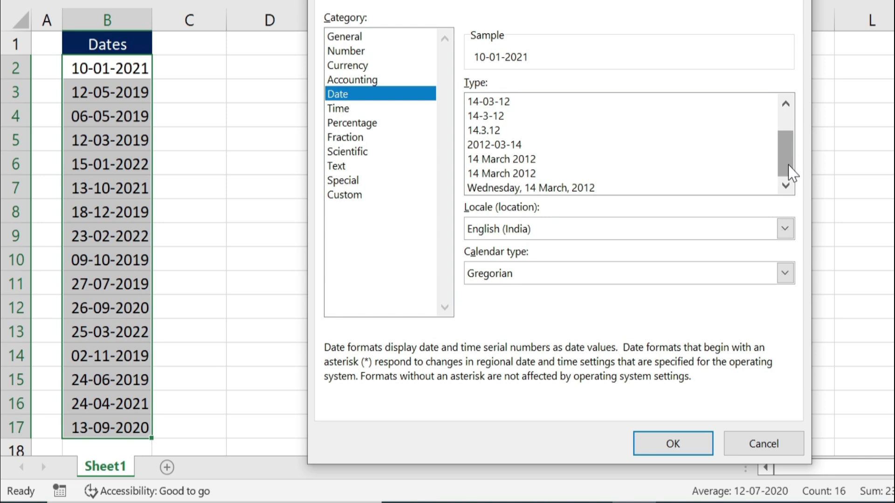
Apply the custom number format "m" to the dates in B2:B17 and undo it
{"action": "left_click", "coordinate": [353, 195]}
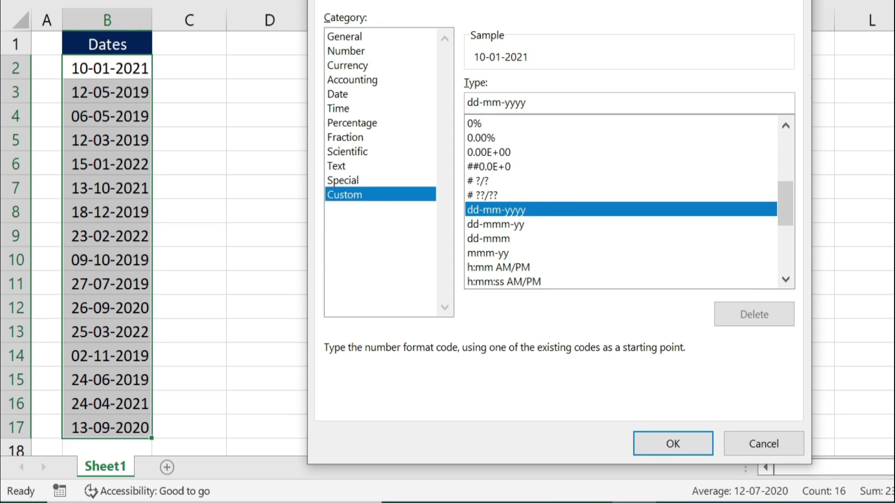
{"action": "key", "text": "BackSpace"}
{"action": "key", "text": "BackSpace"}
{"action": "key", "text": "BackSpace"}
{"action": "key", "text": "BackSpace"}
{"action": "key", "text": "BackSpace"}
{"action": "key", "text": "BackSpace"}
{"action": "key", "text": "BackSpace"}
{"action": "key", "text": "BackSpace"}
{"action": "key", "text": "BackSpace"}
{"action": "key", "text": "BackSpace"}
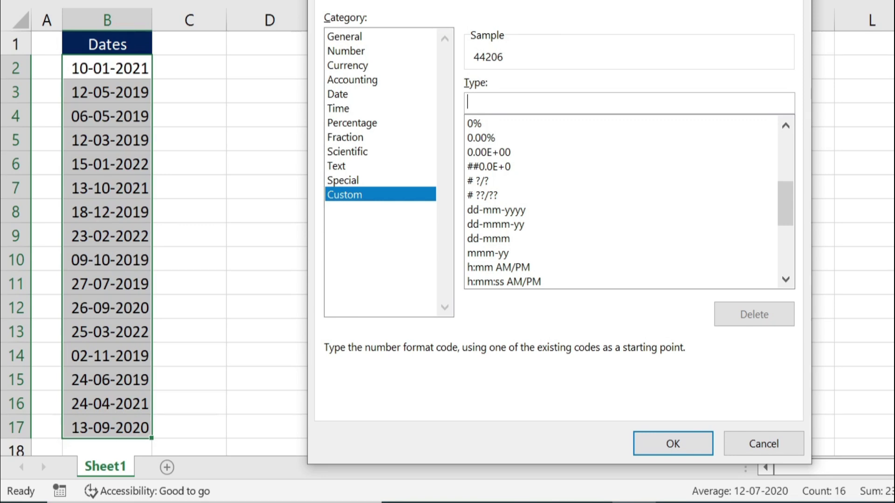
{"action": "type", "text": "m"}
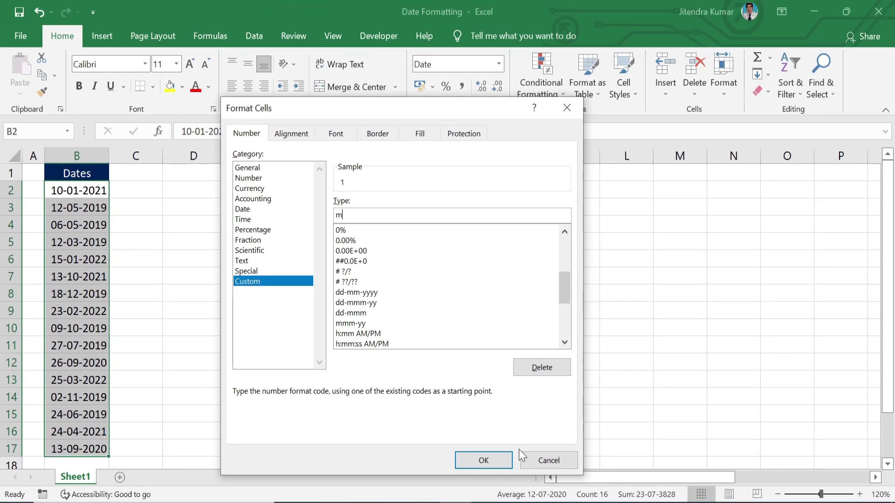
{"action": "left_click", "coordinate": [483, 461]}
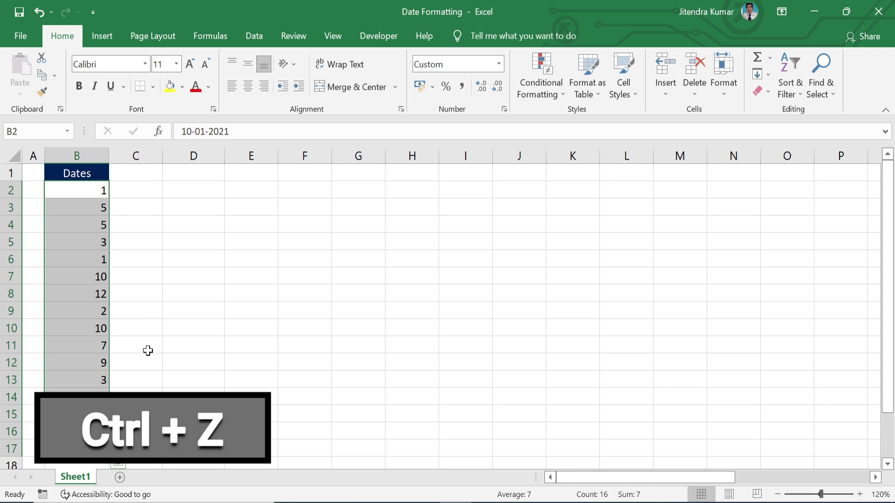
{"action": "key", "text": "ctrl+z"}
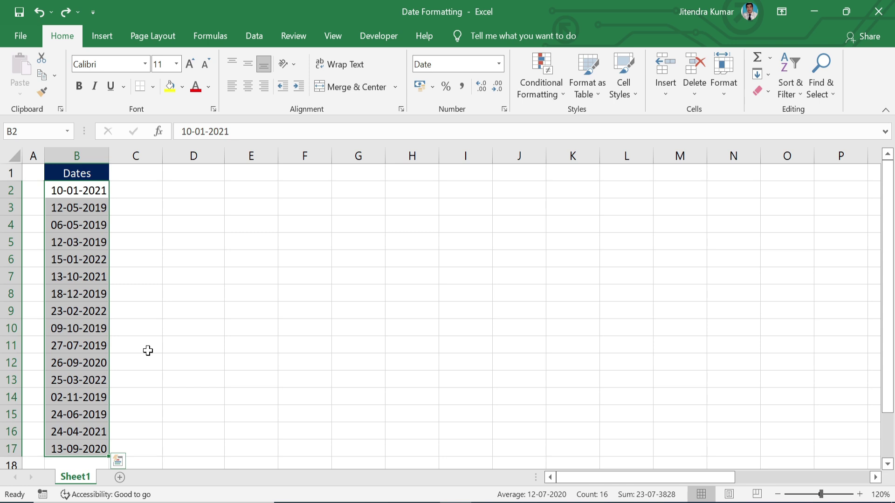
Try the custom number format "mm" on the dates in B2:B17
{"action": "key", "text": "ctrl+1"}
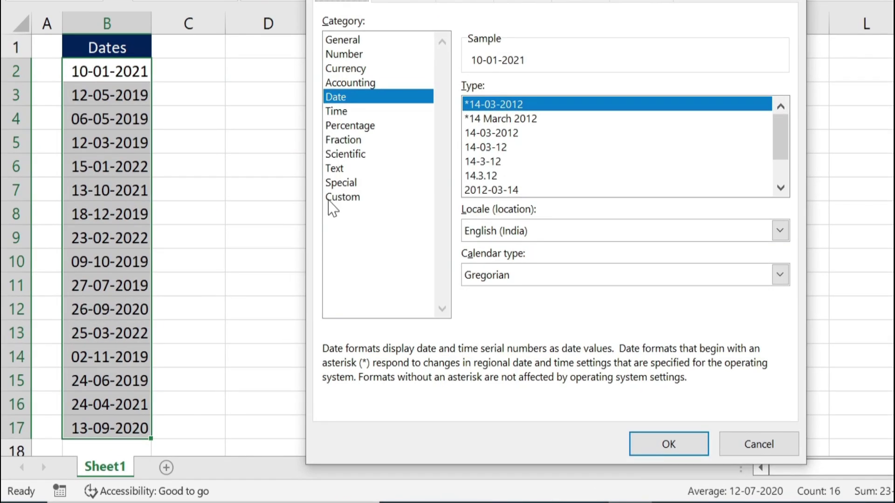
{"action": "left_click", "coordinate": [329, 201]}
{"action": "left_click", "coordinate": [523, 106]}
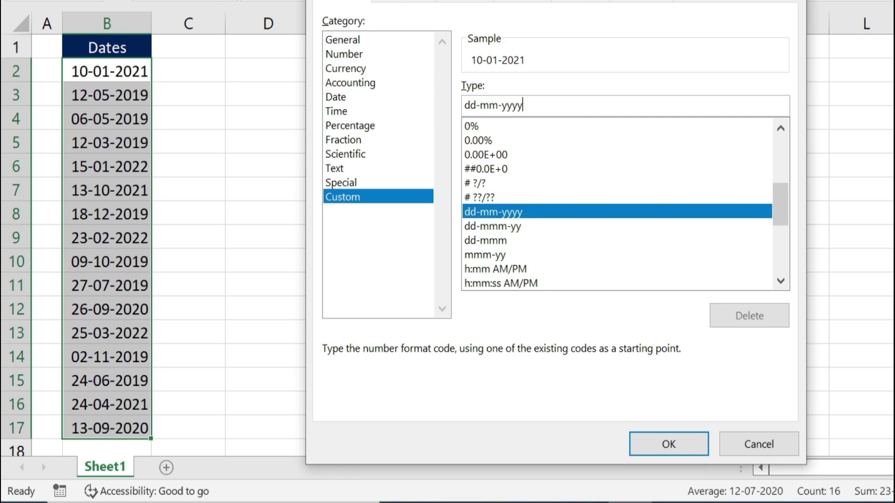
{"action": "key", "text": "BackSpace"}
{"action": "key", "text": "BackSpace"}
{"action": "key", "text": "BackSpace"}
{"action": "key", "text": "BackSpace"}
{"action": "key", "text": "BackSpace"}
{"action": "key", "text": "BackSpace"}
{"action": "key", "text": "BackSpace"}
{"action": "key", "text": "BackSpace"}
{"action": "key", "text": "BackSpace"}
{"action": "key", "text": "BackSpace"}
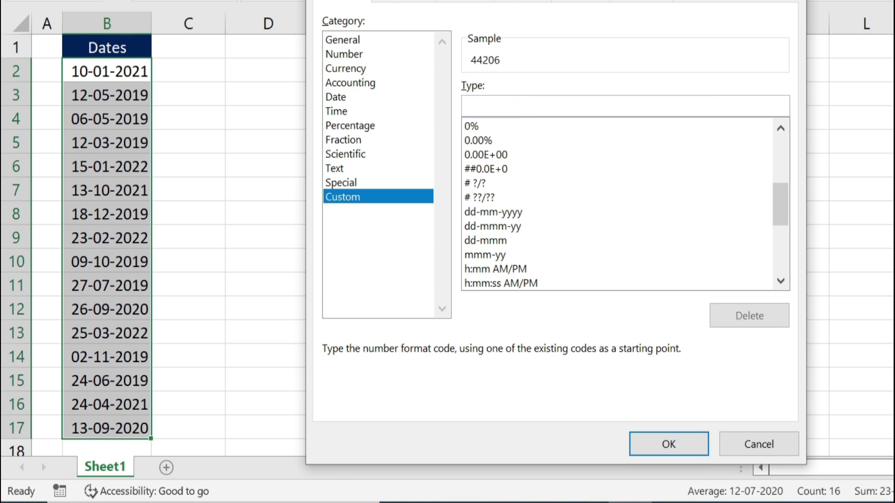
{"action": "type", "text": "m"}
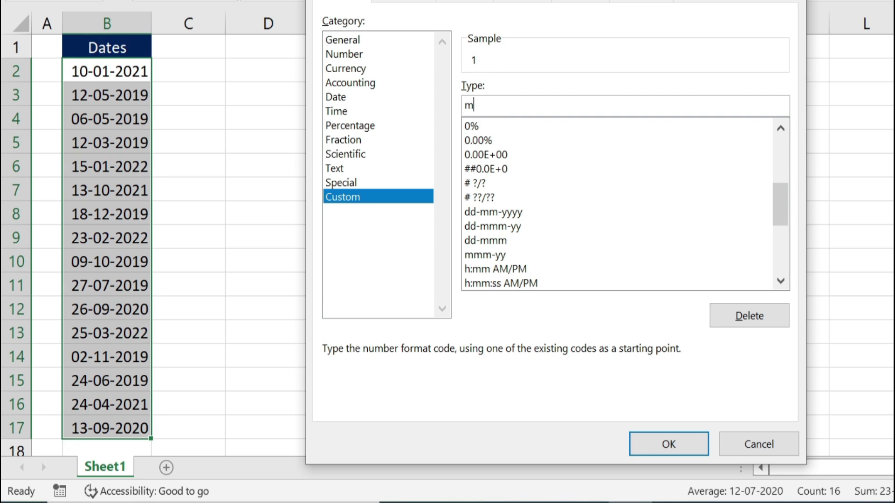
{"action": "type", "text": "m"}
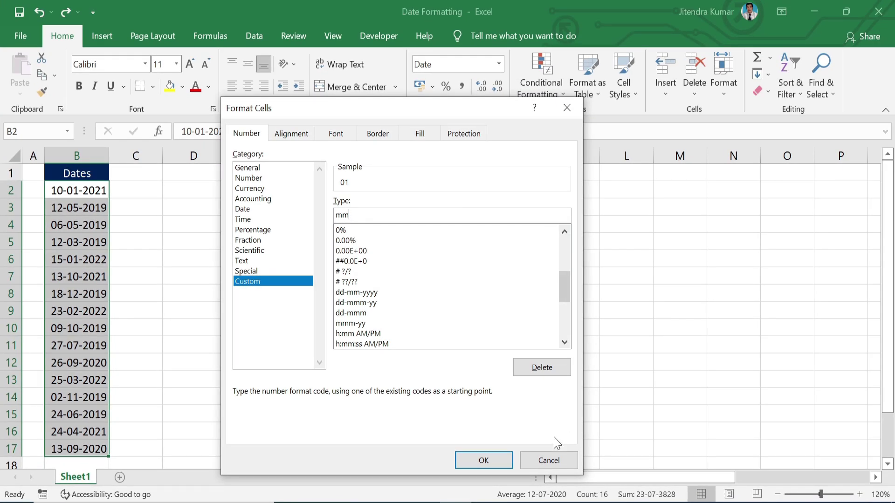
{"action": "left_click", "coordinate": [684, 449]}
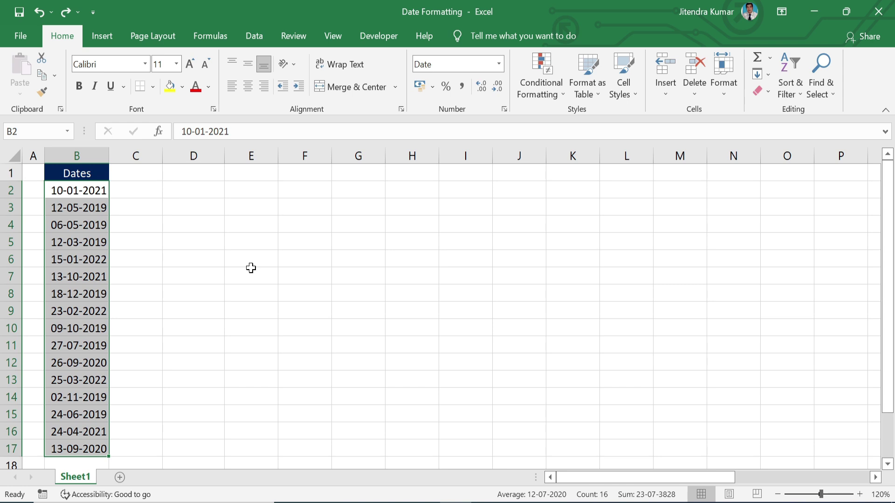
Apply the custom number format "mmm" to the dates in B2:B17 and undo it
{"action": "key", "text": "ctrl+1"}
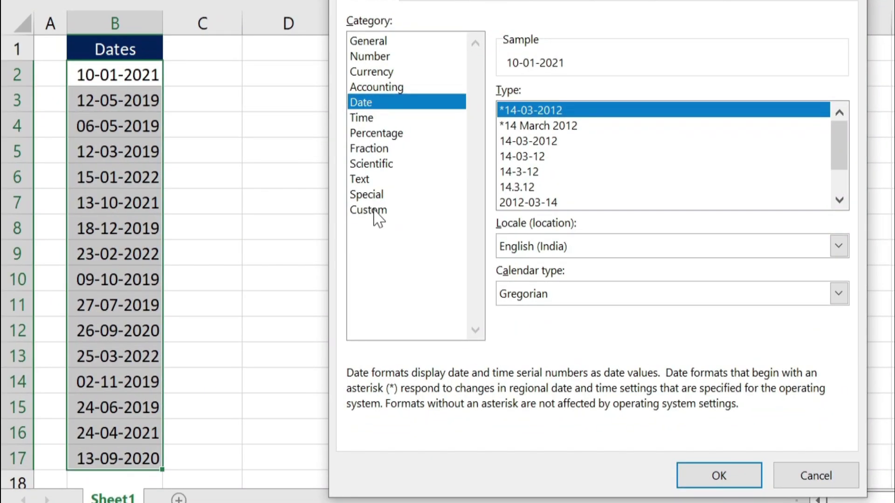
{"action": "left_click", "coordinate": [251, 281]}
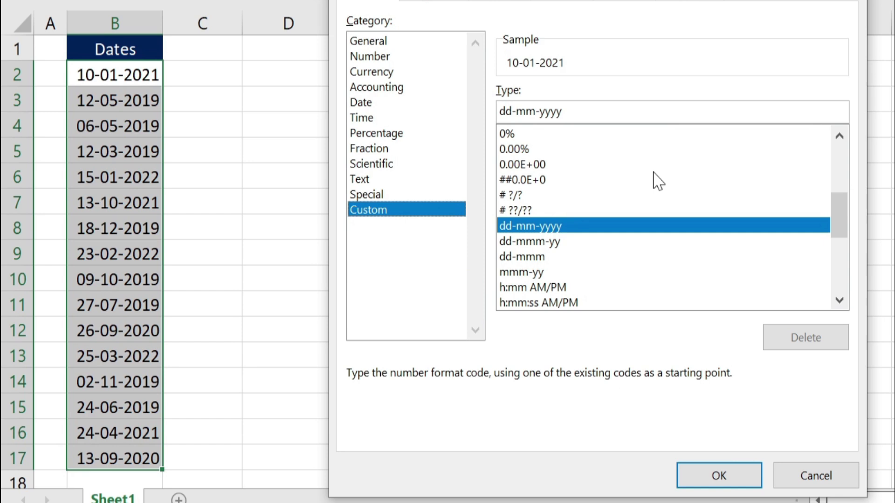
{"action": "key", "text": "BackSpace"}
{"action": "key", "text": "BackSpace"}
{"action": "key", "text": "BackSpace"}
{"action": "key", "text": "BackSpace"}
{"action": "key", "text": "BackSpace"}
{"action": "key", "text": "BackSpace"}
{"action": "key", "text": "BackSpace"}
{"action": "key", "text": "BackSpace"}
{"action": "key", "text": "BackSpace"}
{"action": "key", "text": "BackSpace"}
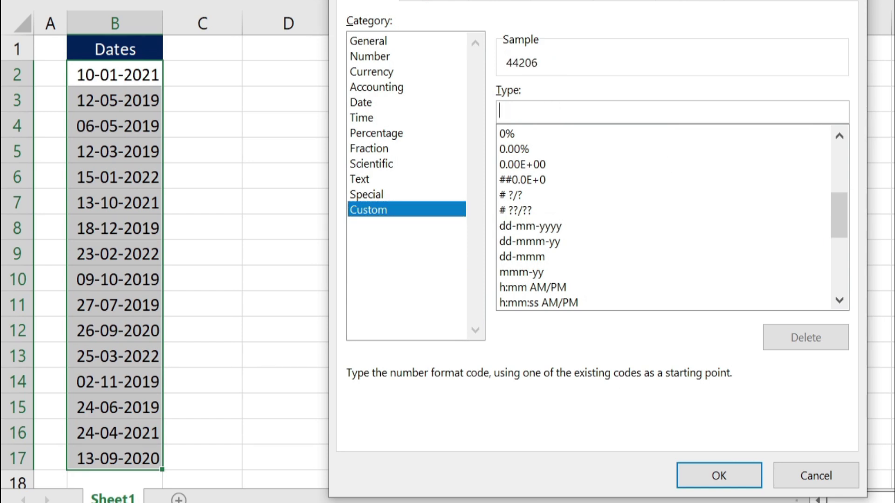
{"action": "type", "text": "mmm"}
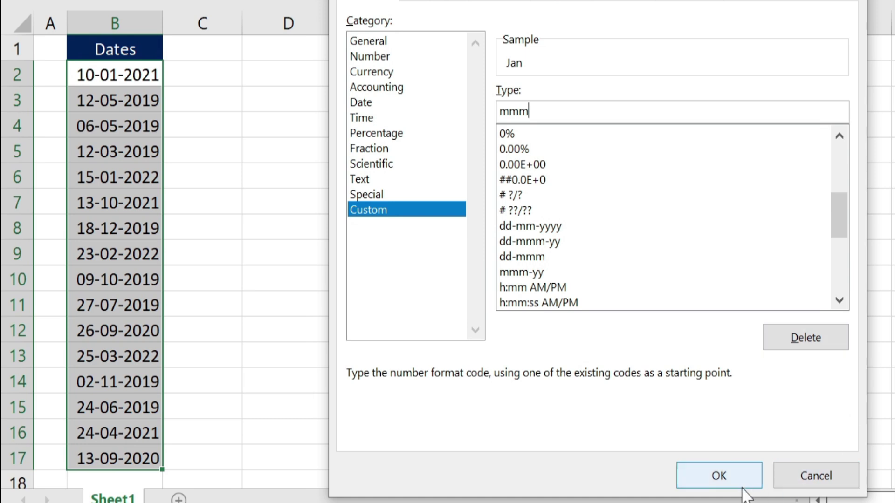
{"action": "left_click", "coordinate": [717, 475]}
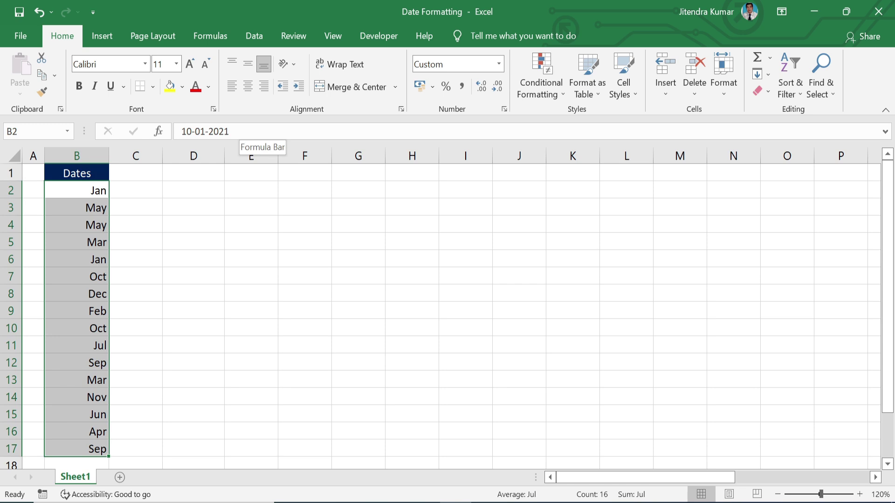
{"action": "key", "text": "ctrl+z"}
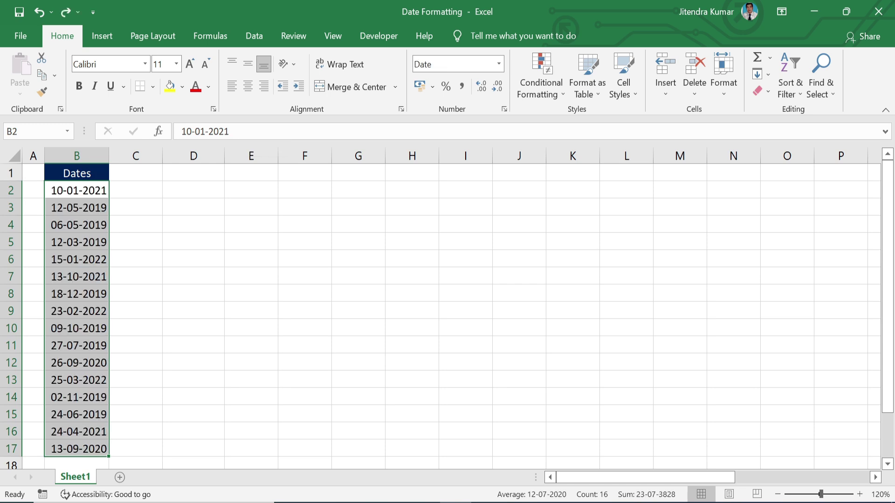
Apply the custom number format "mmmm" to the dates in B2:B17 and undo it
{"action": "key", "text": "ctrl+1"}
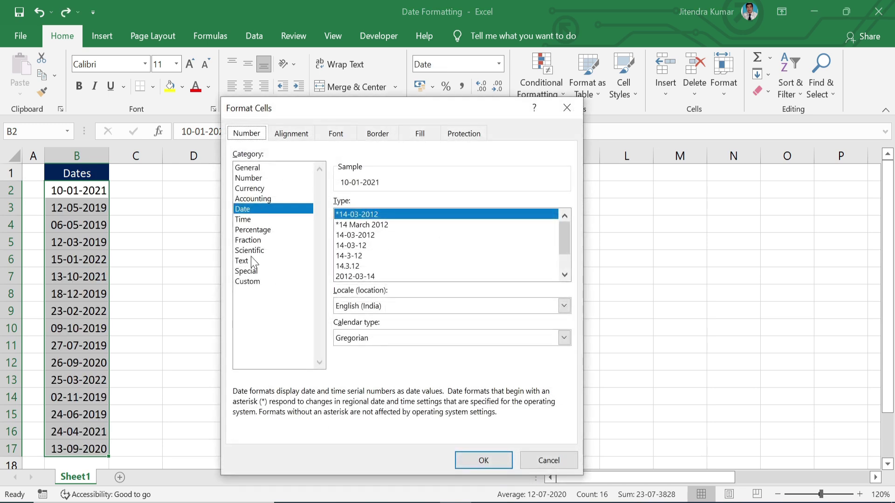
{"action": "left_click", "coordinate": [248, 282]}
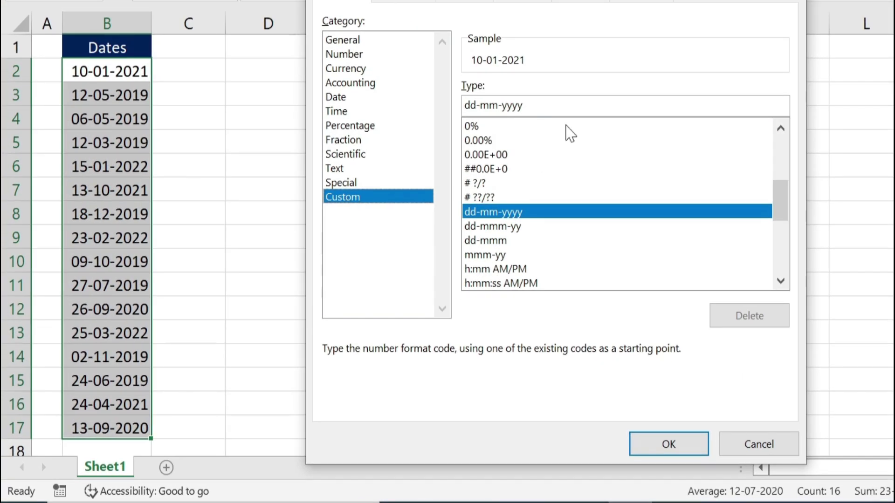
{"action": "left_click", "coordinate": [564, 107]}
{"action": "key", "text": "BackSpace"}
{"action": "key", "text": "BackSpace"}
{"action": "key", "text": "BackSpace"}
{"action": "key", "text": "BackSpace"}
{"action": "key", "text": "BackSpace"}
{"action": "key", "text": "BackSpace"}
{"action": "key", "text": "BackSpace"}
{"action": "key", "text": "BackSpace"}
{"action": "key", "text": "BackSpace"}
{"action": "key", "text": "BackSpace"}
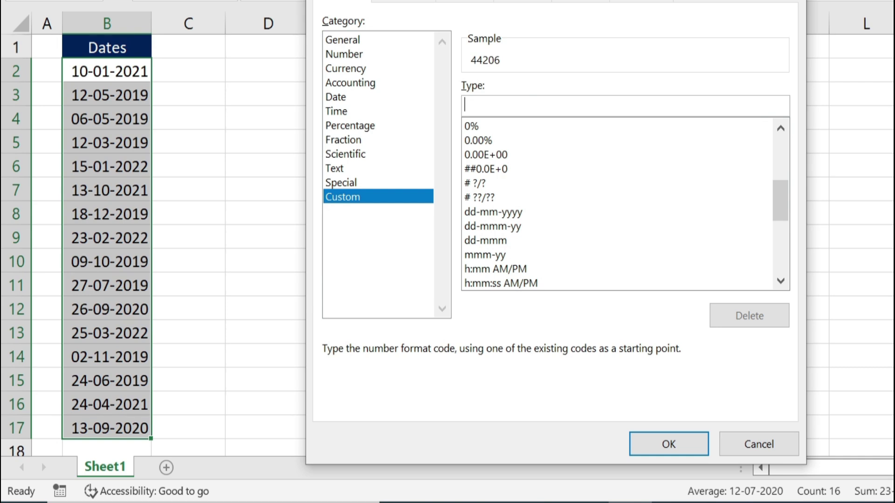
{"action": "type", "text": "mmmm"}
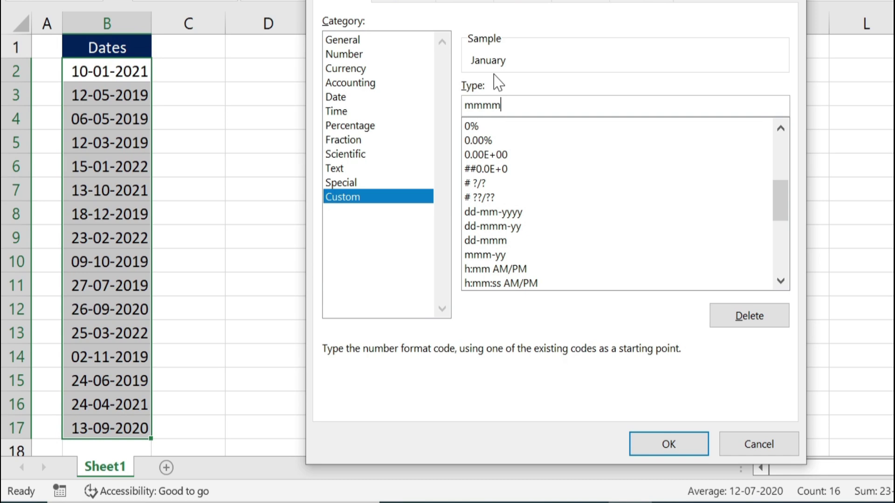
{"action": "left_click", "coordinate": [669, 444]}
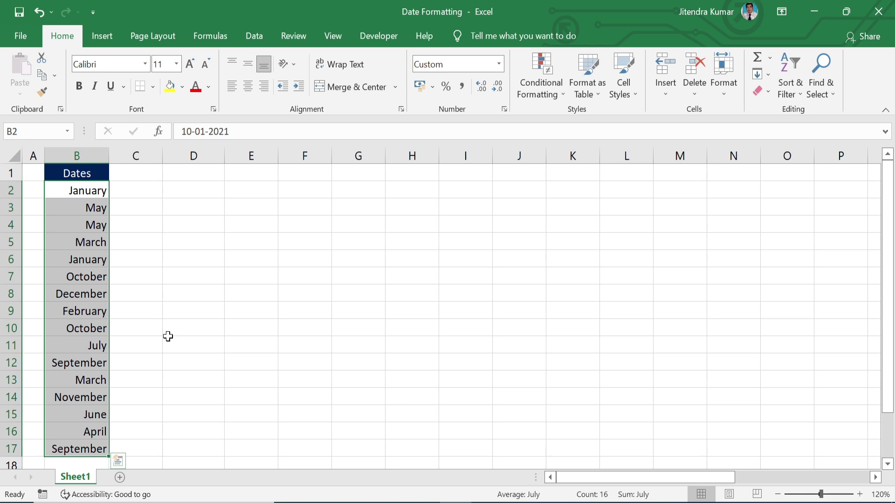
{"action": "key", "text": "ctrl+z"}
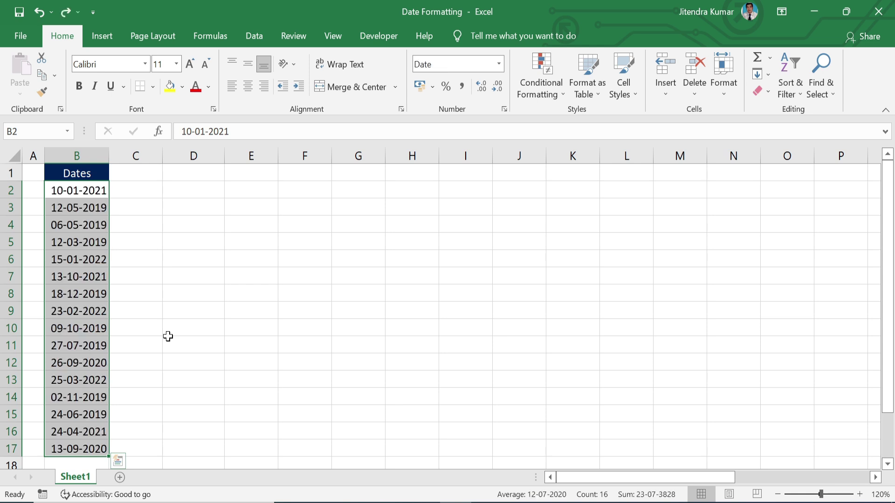
Apply the custom month-and-year format "mmm-yyy" to the dates in B2:B17 and undo it
{"action": "key", "text": "ctrl+1"}
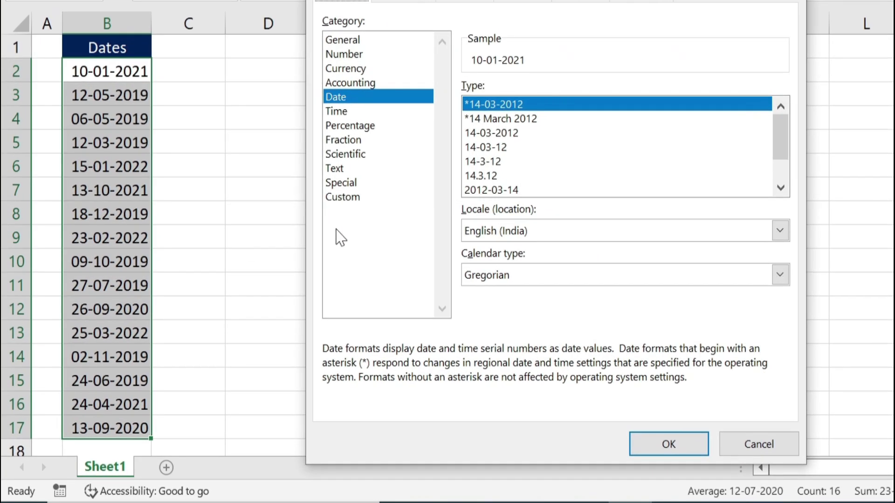
{"action": "left_click", "coordinate": [339, 199]}
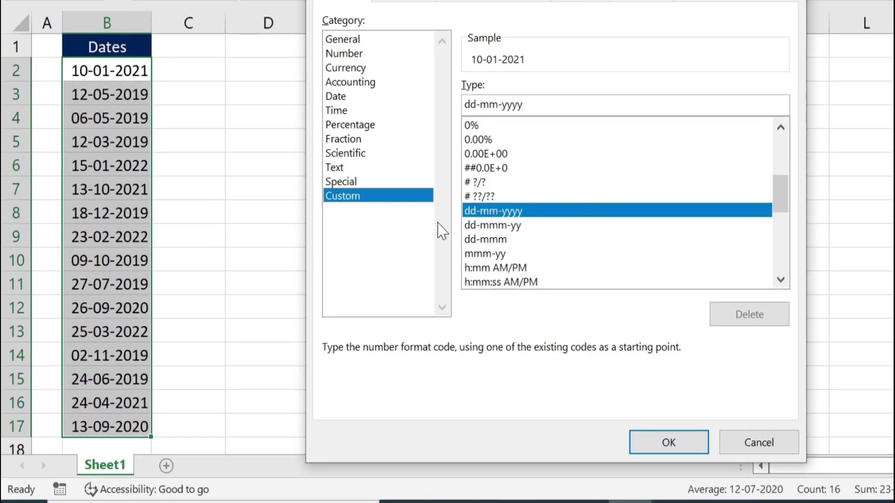
{"action": "left_click", "coordinate": [524, 105]}
{"action": "key", "text": "BackSpace"}
{"action": "key", "text": "BackSpace"}
{"action": "key", "text": "BackSpace"}
{"action": "key", "text": "BackSpace"}
{"action": "key", "text": "BackSpace"}
{"action": "key", "text": "BackSpace"}
{"action": "key", "text": "BackSpace"}
{"action": "key", "text": "BackSpace"}
{"action": "key", "text": "BackSpace"}
{"action": "key", "text": "BackSpace"}
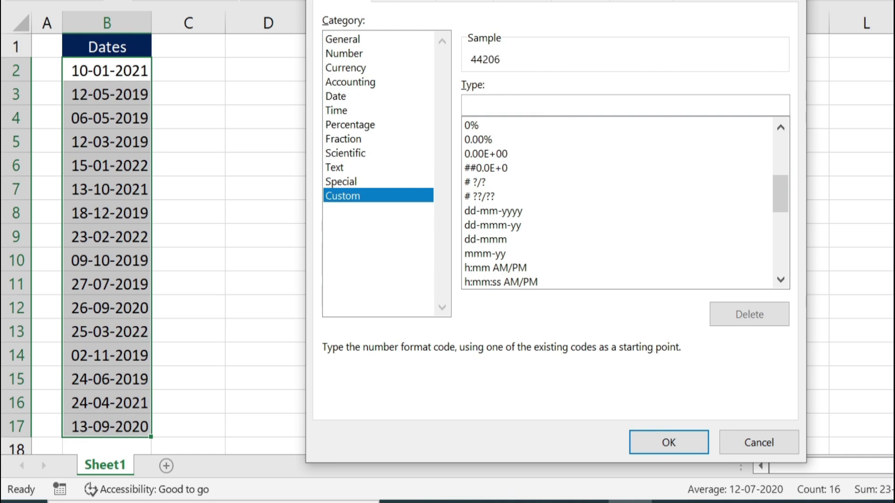
{"action": "type", "text": "mmm-"}
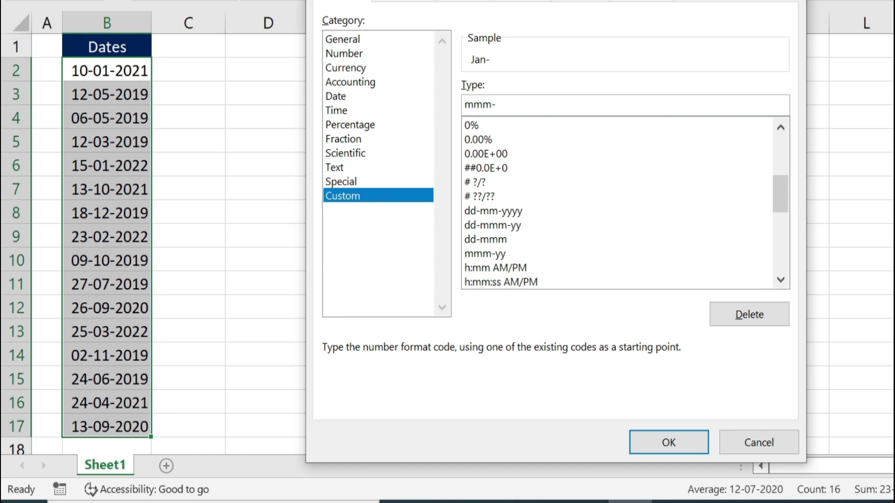
{"action": "type", "text": "yyy"}
{"action": "left_click", "coordinate": [670, 443]}
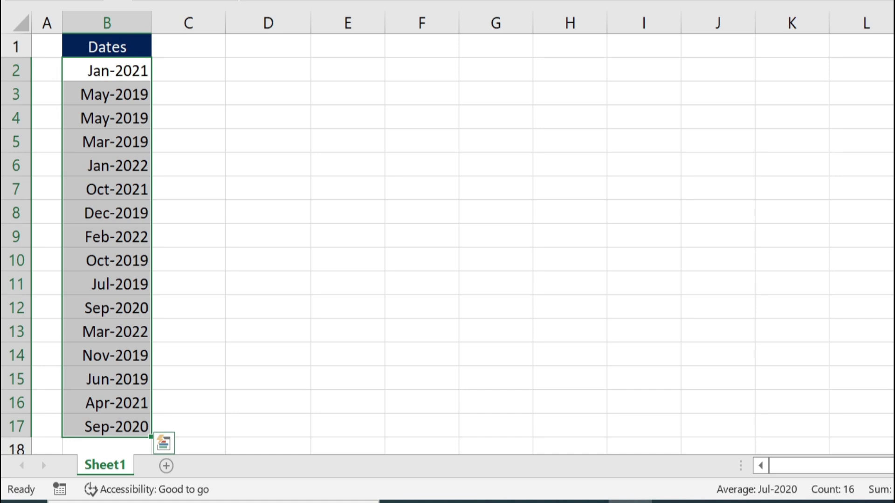
{"action": "key", "text": "ctrl+z"}
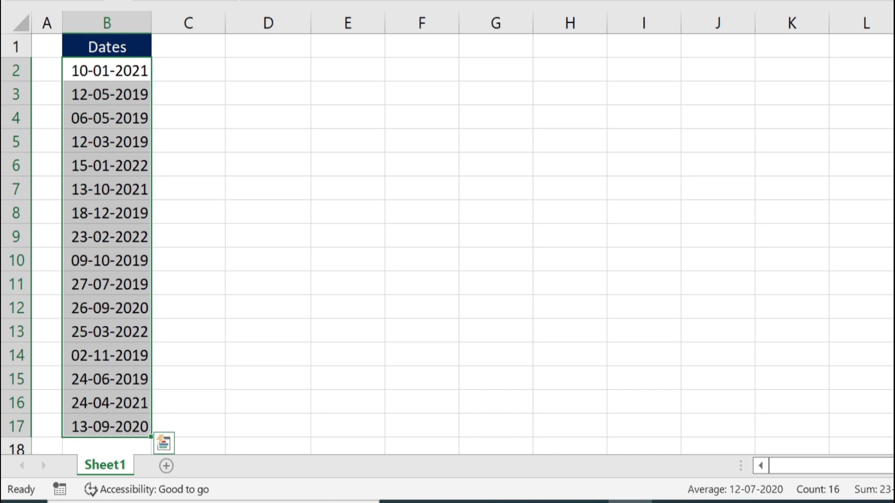
Apply the custom number format "d" to the dates in B2:B17 and undo it
{"action": "key", "text": "ctrl+1"}
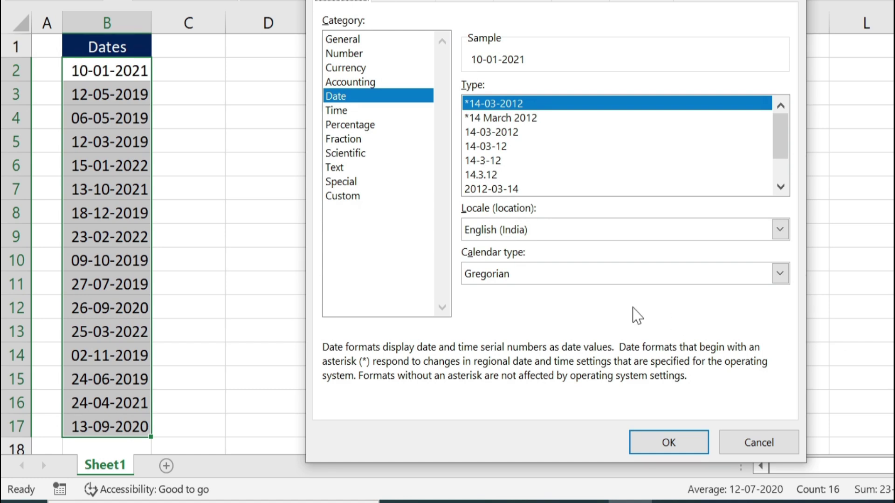
{"action": "left_click", "coordinate": [362, 196]}
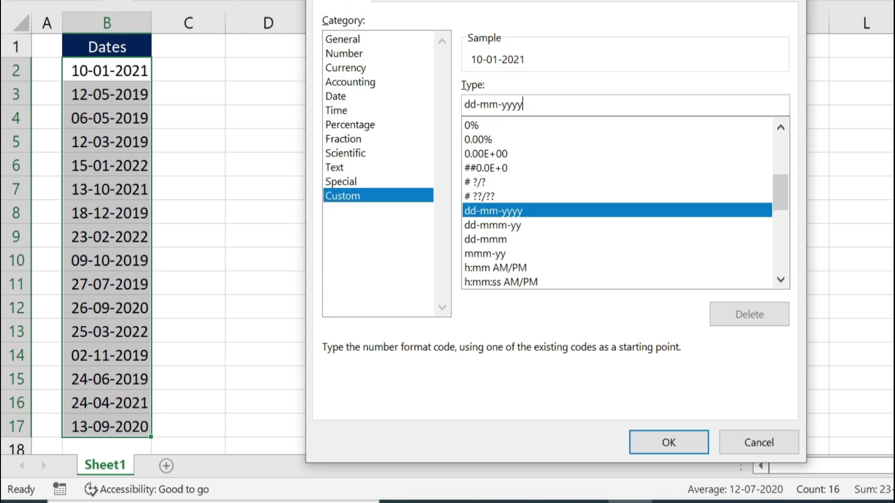
{"action": "key", "text": "BackSpace"}
{"action": "key", "text": "BackSpace"}
{"action": "key", "text": "BackSpace"}
{"action": "key", "text": "BackSpace"}
{"action": "key", "text": "BackSpace"}
{"action": "key", "text": "BackSpace"}
{"action": "key", "text": "BackSpace"}
{"action": "key", "text": "BackSpace"}
{"action": "key", "text": "BackSpace"}
{"action": "key", "text": "BackSpace"}
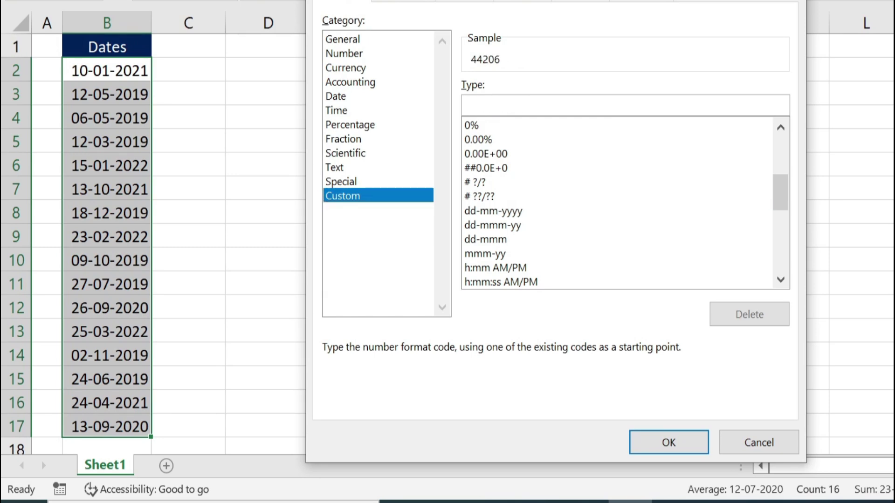
{"action": "type", "text": "d"}
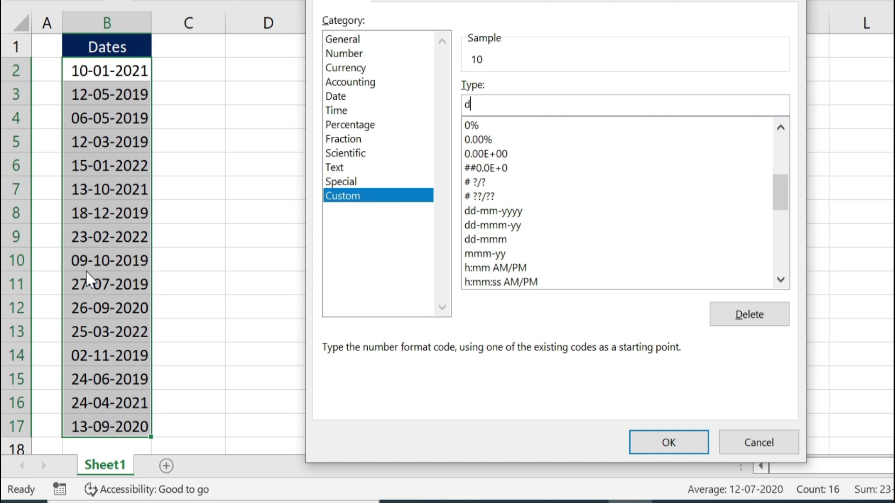
{"action": "left_click", "coordinate": [645, 440]}
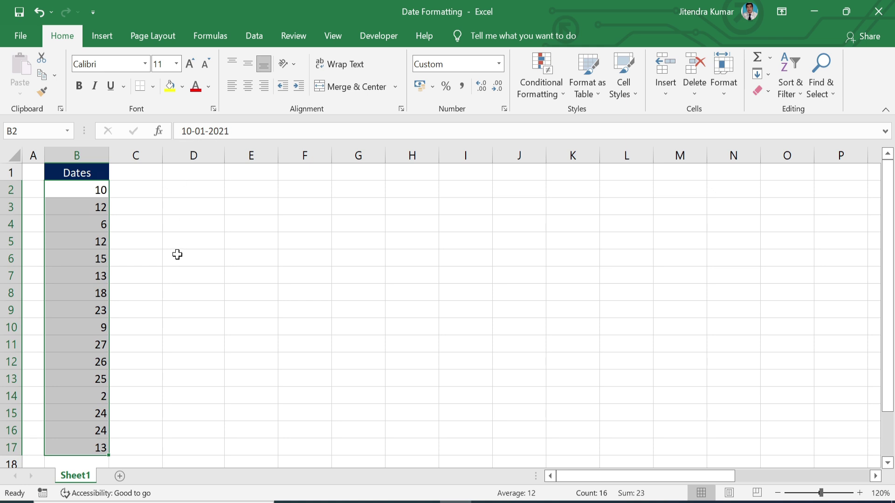
{"action": "key", "text": "ctrl+z"}
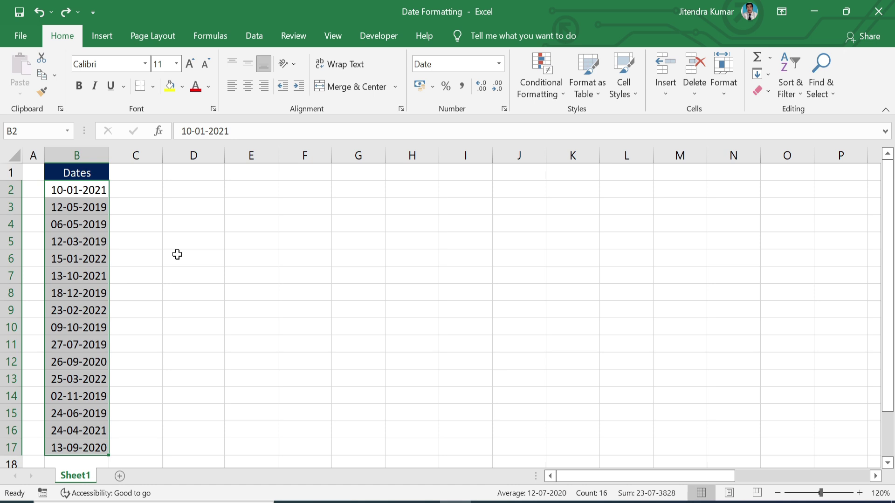
Apply the custom number format "dd" to the dates in B2:B17 and undo it
{"action": "key", "text": "ctrl+1"}
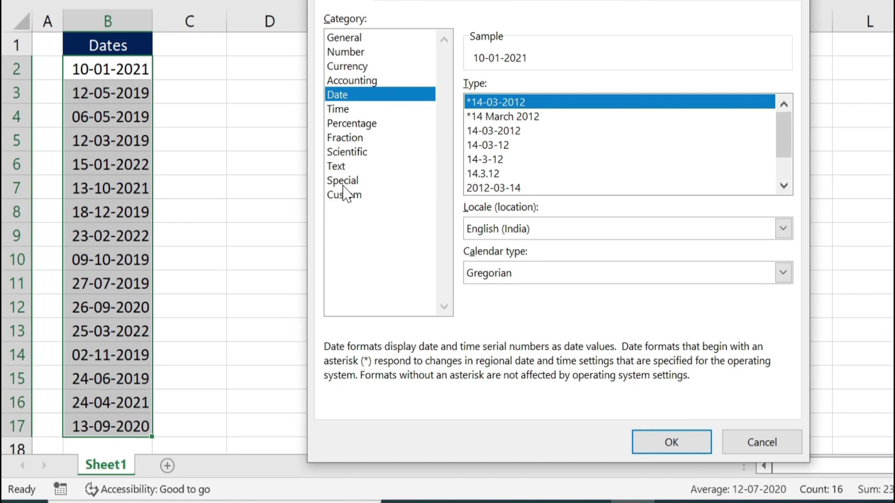
{"action": "left_click", "coordinate": [247, 282]}
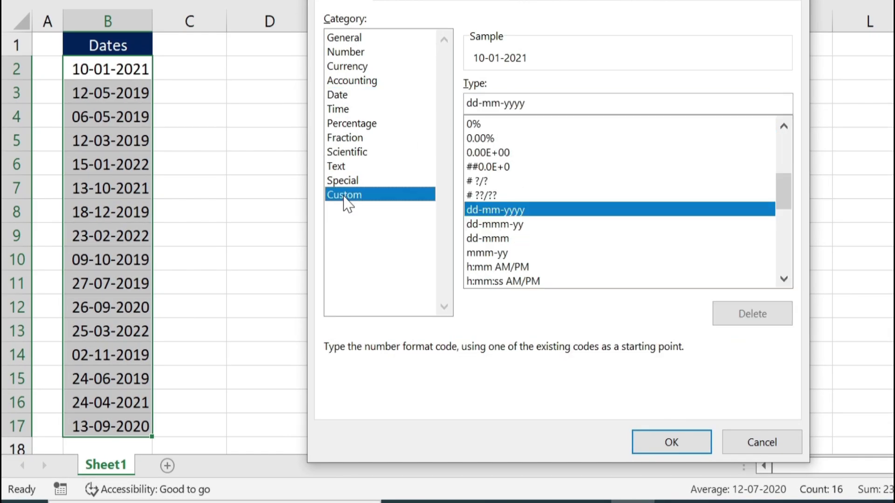
{"action": "key", "text": "BackSpace"}
{"action": "key", "text": "BackSpace"}
{"action": "key", "text": "BackSpace"}
{"action": "key", "text": "BackSpace"}
{"action": "key", "text": "BackSpace"}
{"action": "key", "text": "BackSpace"}
{"action": "key", "text": "BackSpace"}
{"action": "key", "text": "BackSpace"}
{"action": "key", "text": "BackSpace"}
{"action": "key", "text": "BackSpace"}
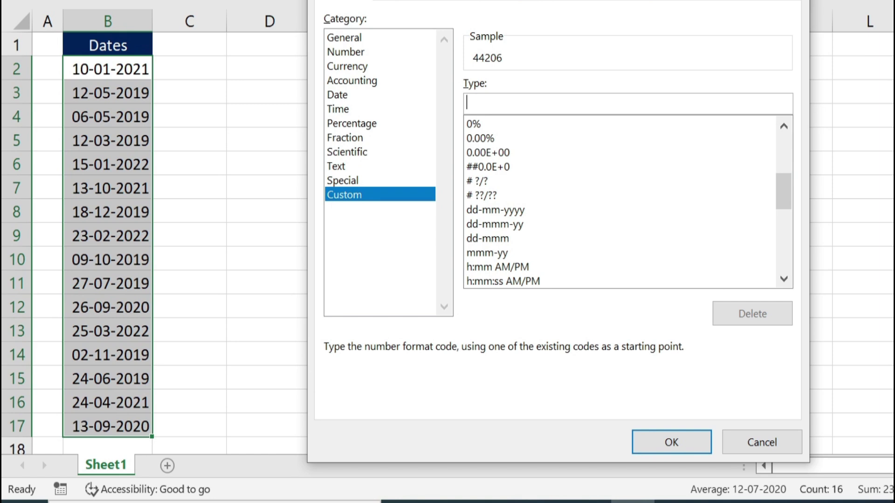
{"action": "type", "text": "dd"}
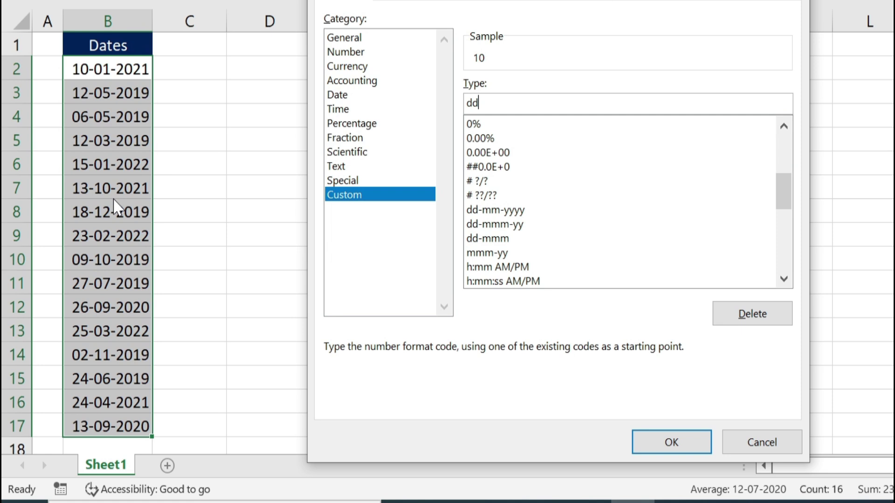
{"action": "left_click", "coordinate": [655, 442]}
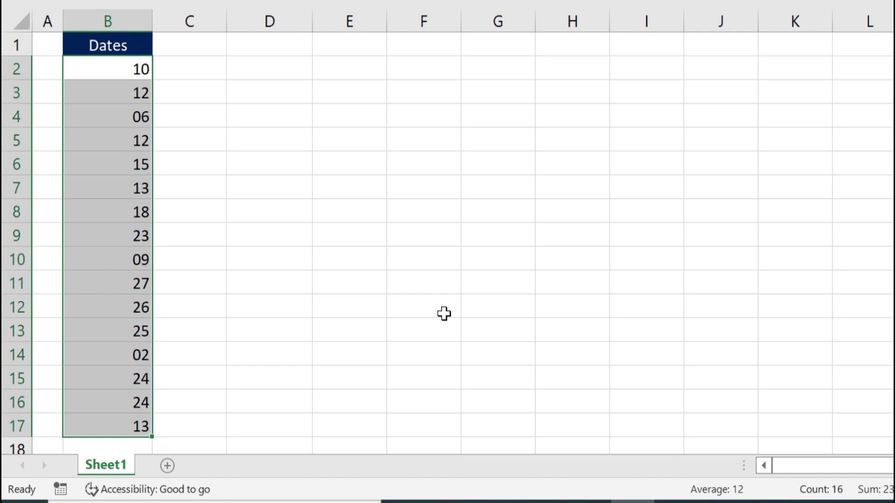
{"action": "key", "text": "ctrl+z"}
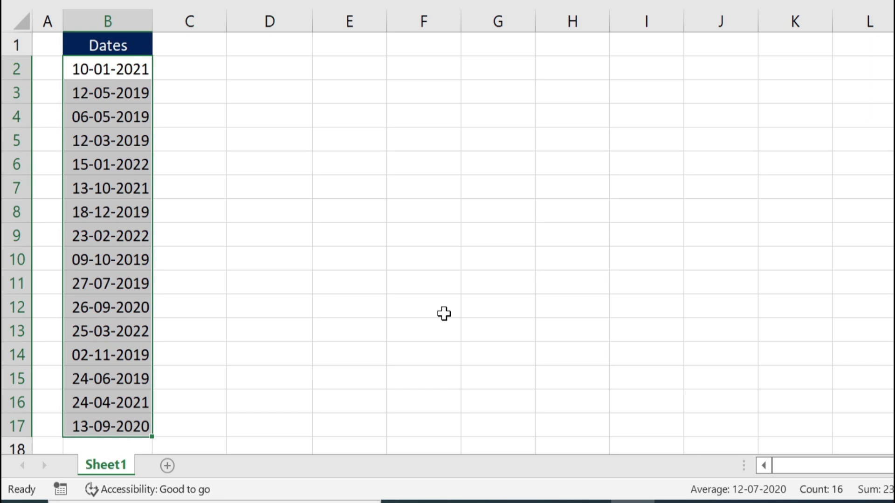
Apply the custom weekday format "ddd" to the dates in B2:B17
{"action": "key", "text": "ctrl+1"}
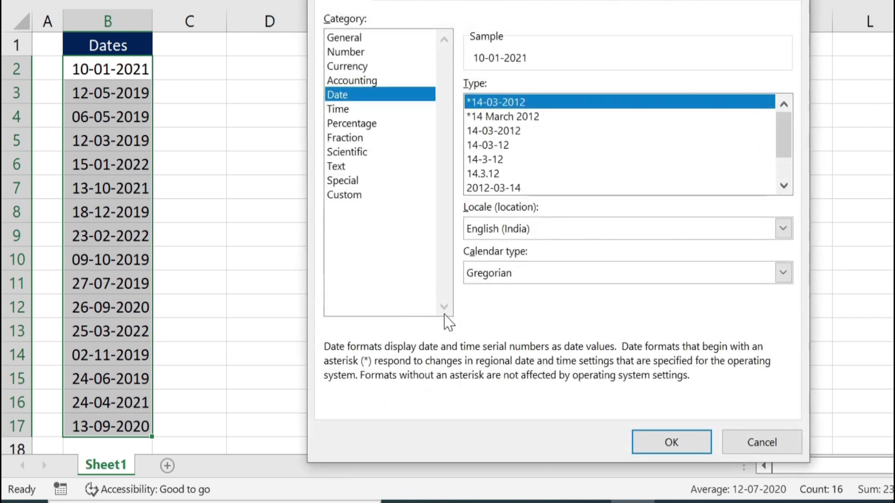
{"action": "left_click", "coordinate": [355, 195]}
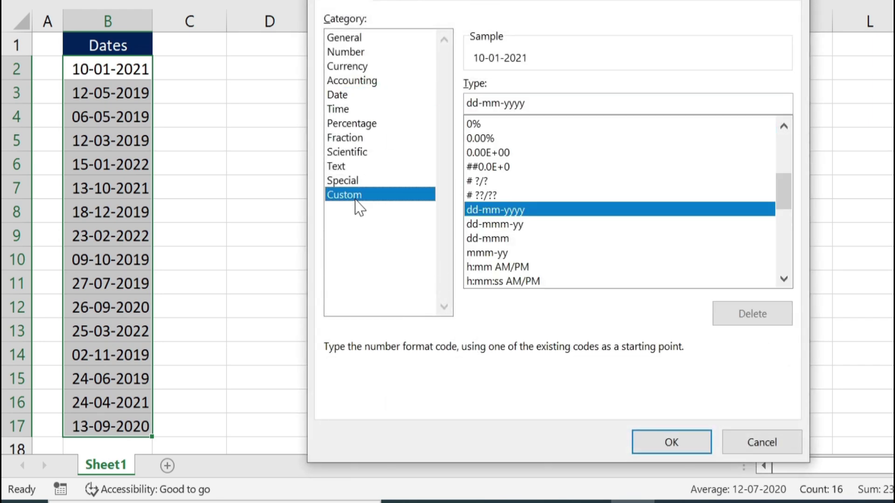
{"action": "left_click", "coordinate": [526, 103]}
{"action": "key", "text": "BackSpace"}
{"action": "key", "text": "BackSpace"}
{"action": "key", "text": "BackSpace"}
{"action": "key", "text": "BackSpace"}
{"action": "key", "text": "BackSpace"}
{"action": "key", "text": "BackSpace"}
{"action": "key", "text": "BackSpace"}
{"action": "key", "text": "BackSpace"}
{"action": "key", "text": "BackSpace"}
{"action": "key", "text": "BackSpace"}
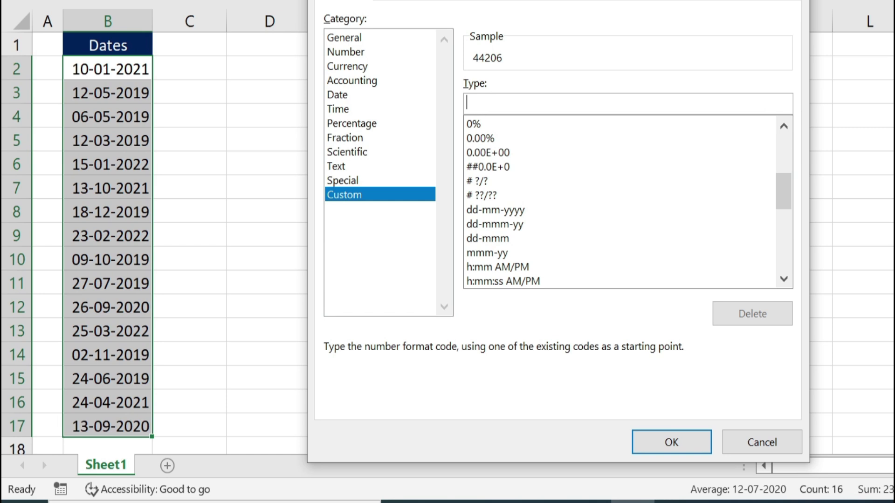
{"action": "type", "text": "ddd"}
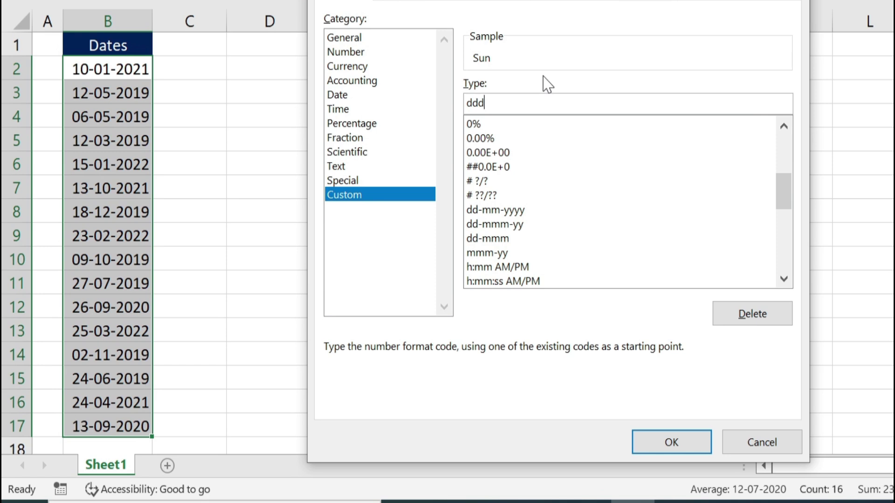
{"action": "left_click", "coordinate": [672, 443]}
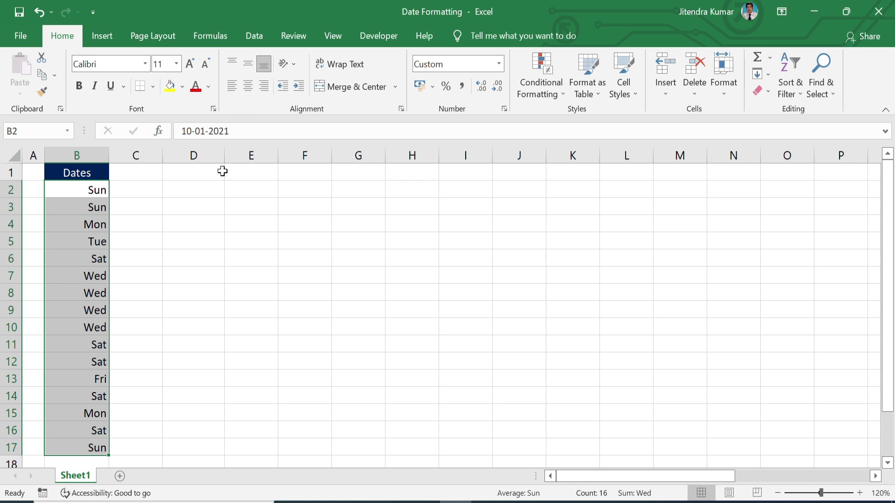
Check the underlying dates of several weekday cells in column B and undo the "ddd" format on B2:B17
{"action": "left_click", "coordinate": [77, 261]}
{"action": "left_click", "coordinate": [66, 312]}
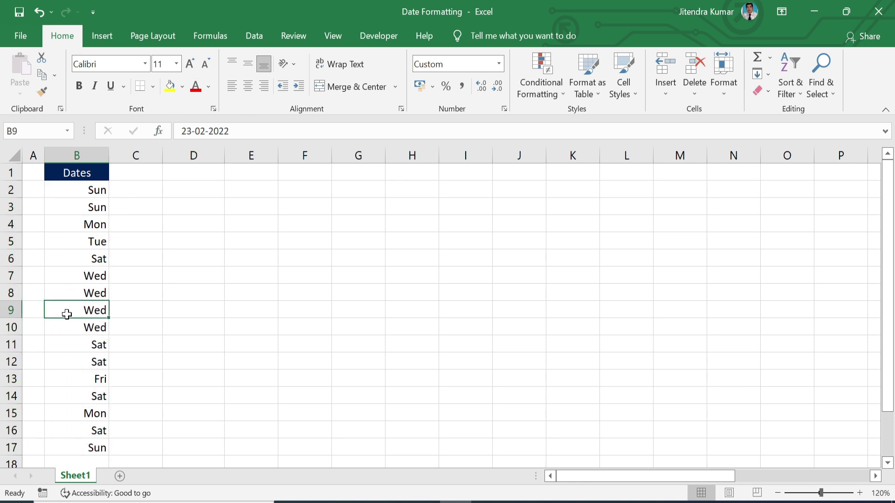
{"action": "left_click", "coordinate": [68, 357]}
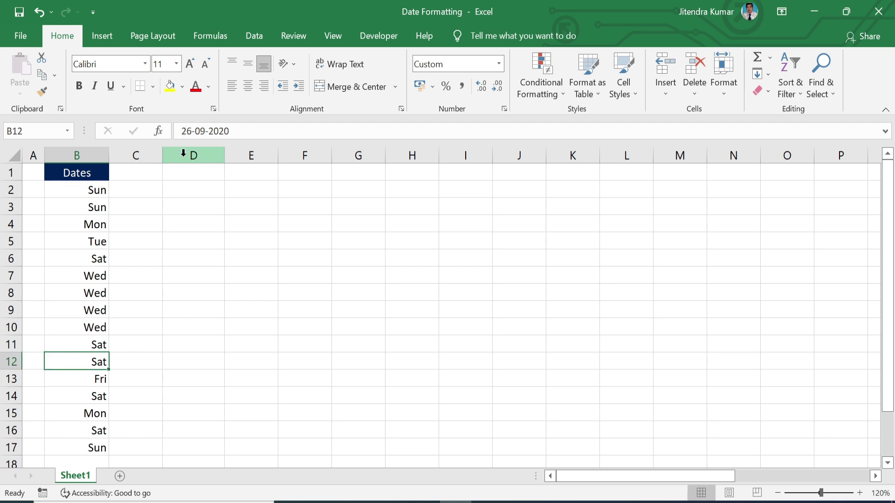
{"action": "left_click", "coordinate": [84, 196]}
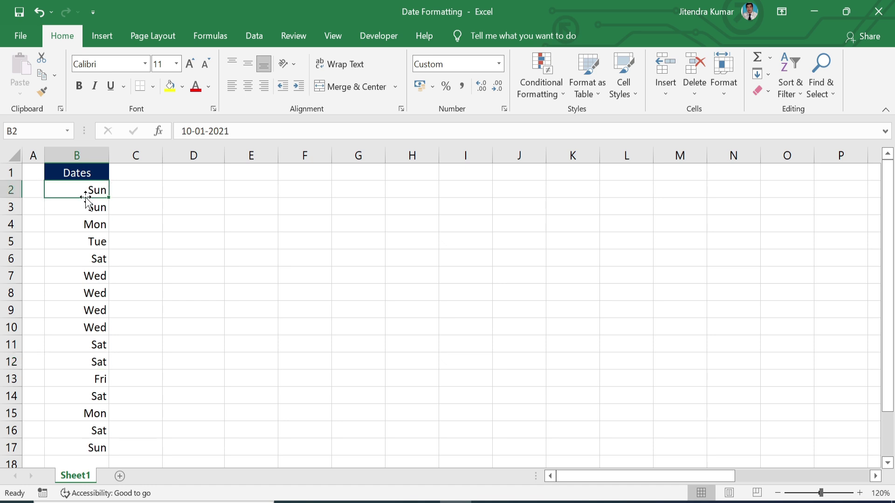
{"action": "key", "text": "ctrl+shift+Down"}
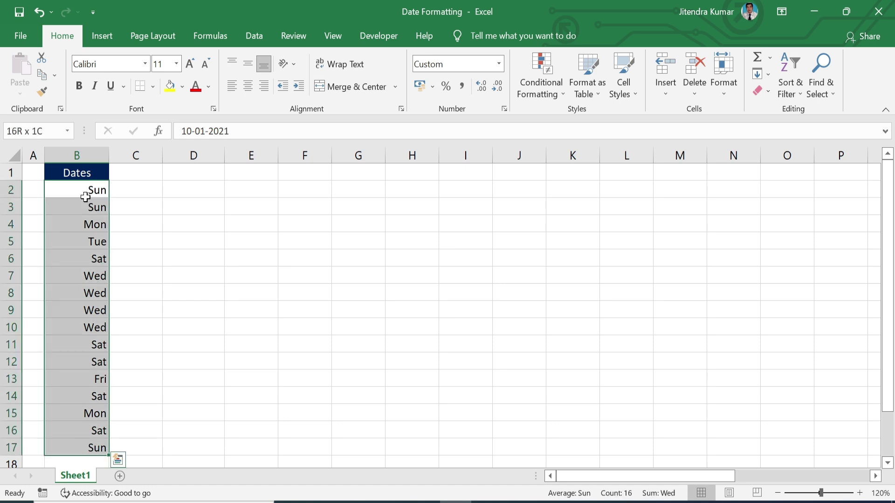
{"action": "key", "text": "ctrl+z"}
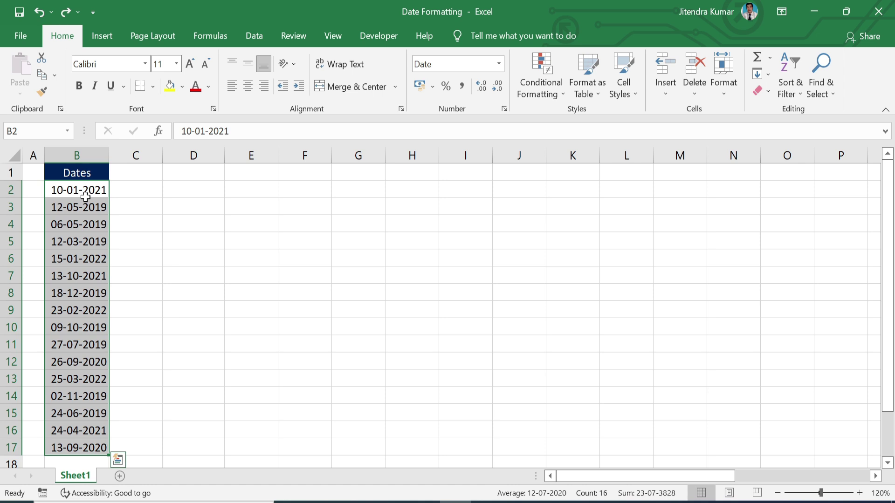
Apply the custom full-weekday format "dddd" to the dates in B2:B17
{"action": "key", "text": "ctrl+1"}
{"action": "left_click", "coordinate": [247, 282]}
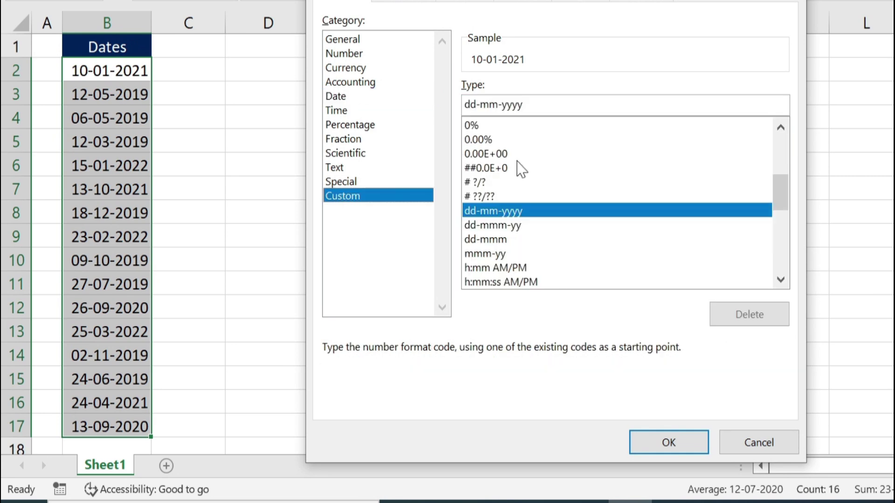
{"action": "left_click", "coordinate": [524, 104]}
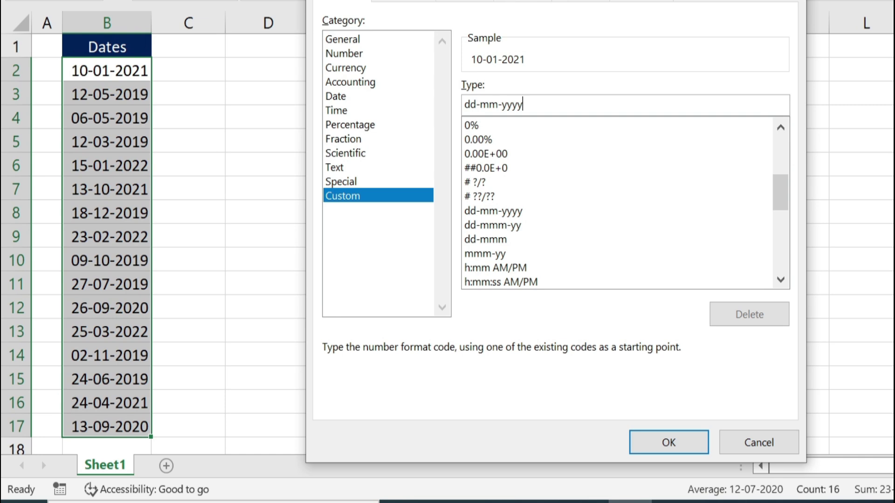
{"action": "key", "text": "BackSpace"}
{"action": "key", "text": "BackSpace"}
{"action": "key", "text": "BackSpace"}
{"action": "key", "text": "BackSpace"}
{"action": "key", "text": "BackSpace"}
{"action": "key", "text": "BackSpace"}
{"action": "key", "text": "BackSpace"}
{"action": "key", "text": "BackSpace"}
{"action": "type", "text": "dddd"}
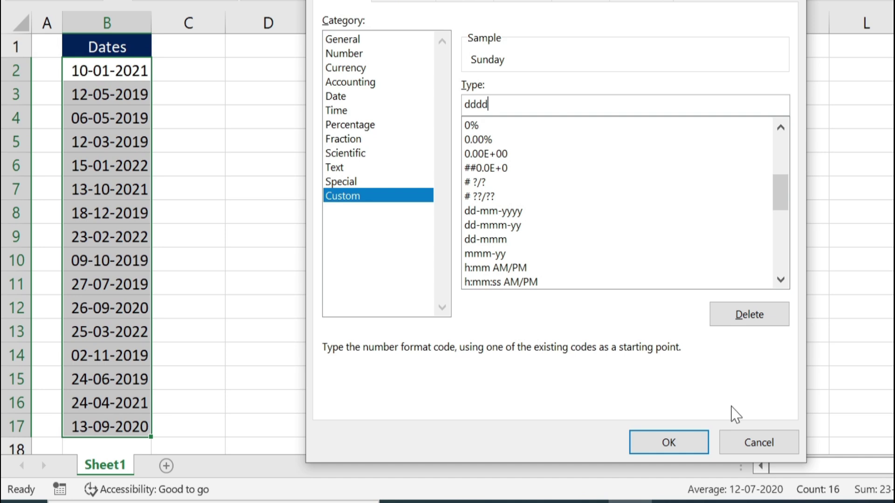
{"action": "left_click", "coordinate": [681, 444]}
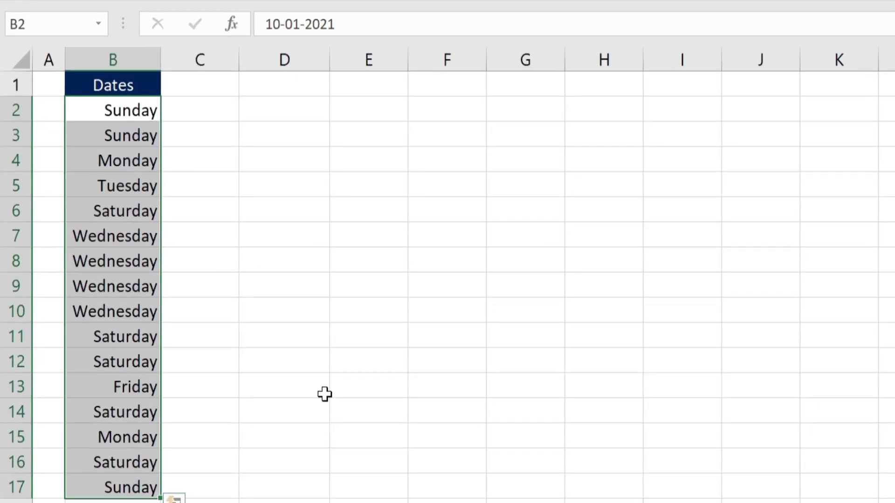
Examine the underlying date values behind the weekday names in column B, going down from B5
{"action": "left_click", "coordinate": [223, 180]}
{"action": "left_click", "coordinate": [103, 188]}
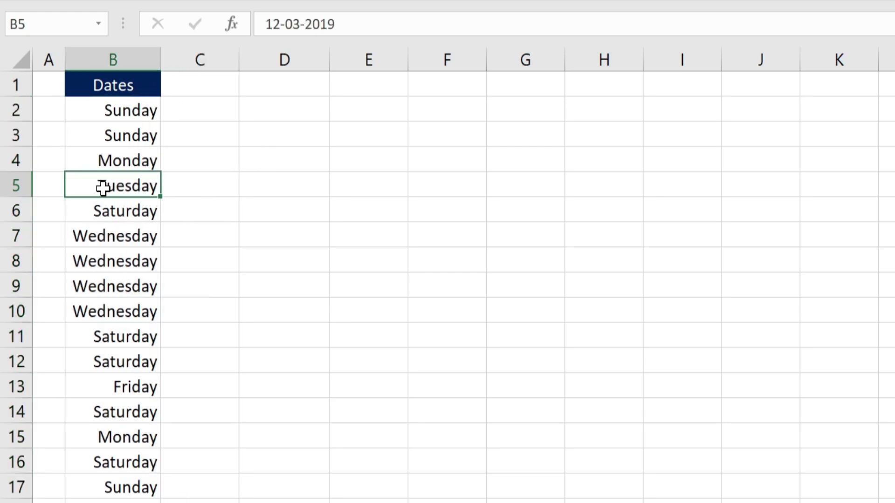
{"action": "key", "text": "Down"}
{"action": "key", "text": "Down"}
{"action": "key", "text": "Down"}
{"action": "key", "text": "Down"}
{"action": "key", "text": "Down"}
{"action": "key", "text": "Down"}
{"action": "key", "text": "Down"}
{"action": "key", "text": "Down"}
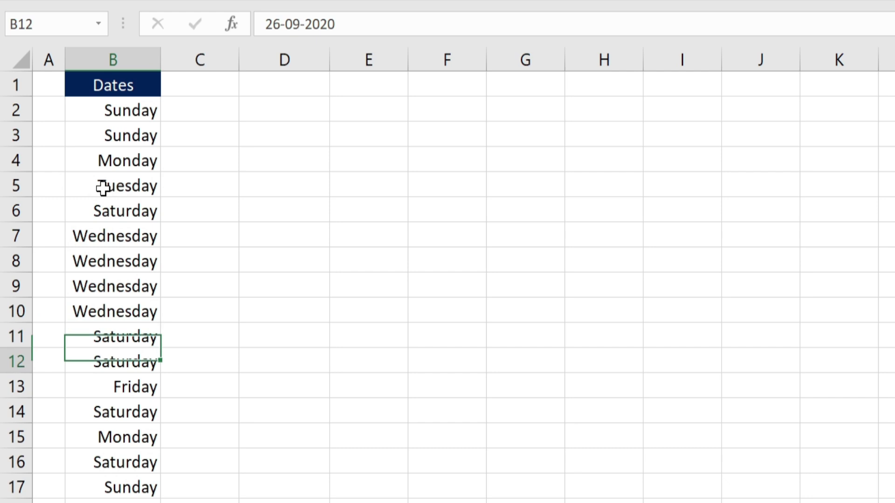
{"action": "key", "text": "Down"}
{"action": "key", "text": "Down"}
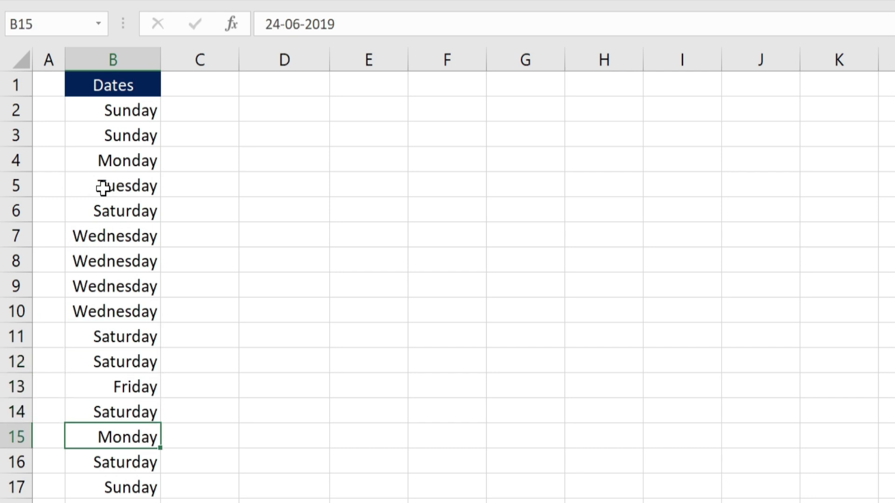